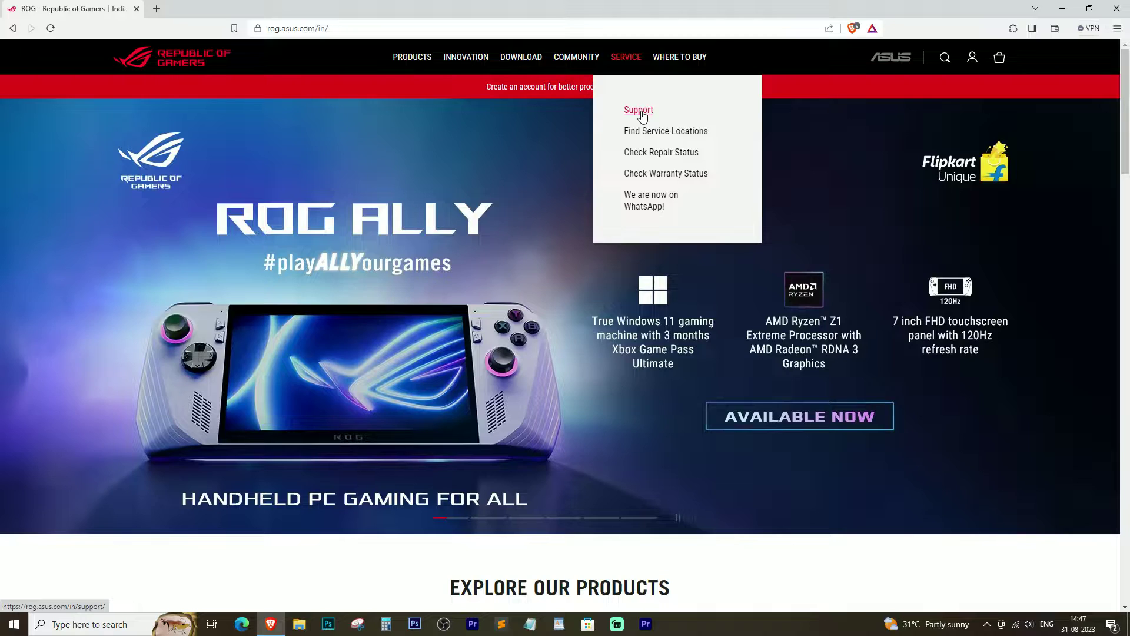
# Step: From ASUS Support, scroll down to Drivers and Manuals and enter the Download Center
pyautogui.click(646, 256)
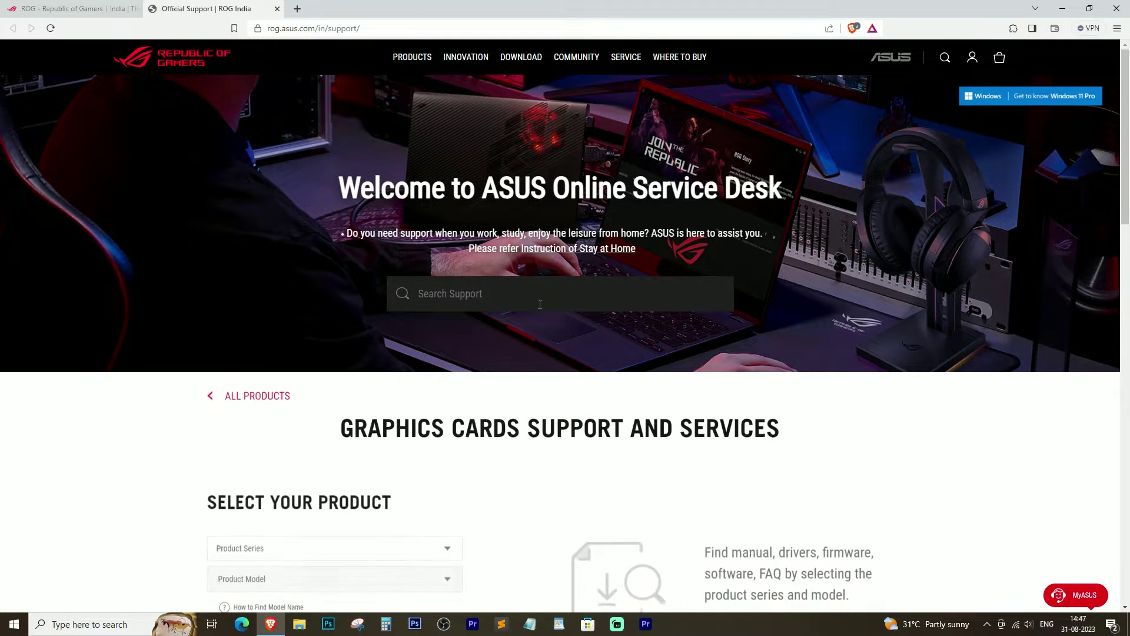
pyautogui.scroll(-8, 517, 441)
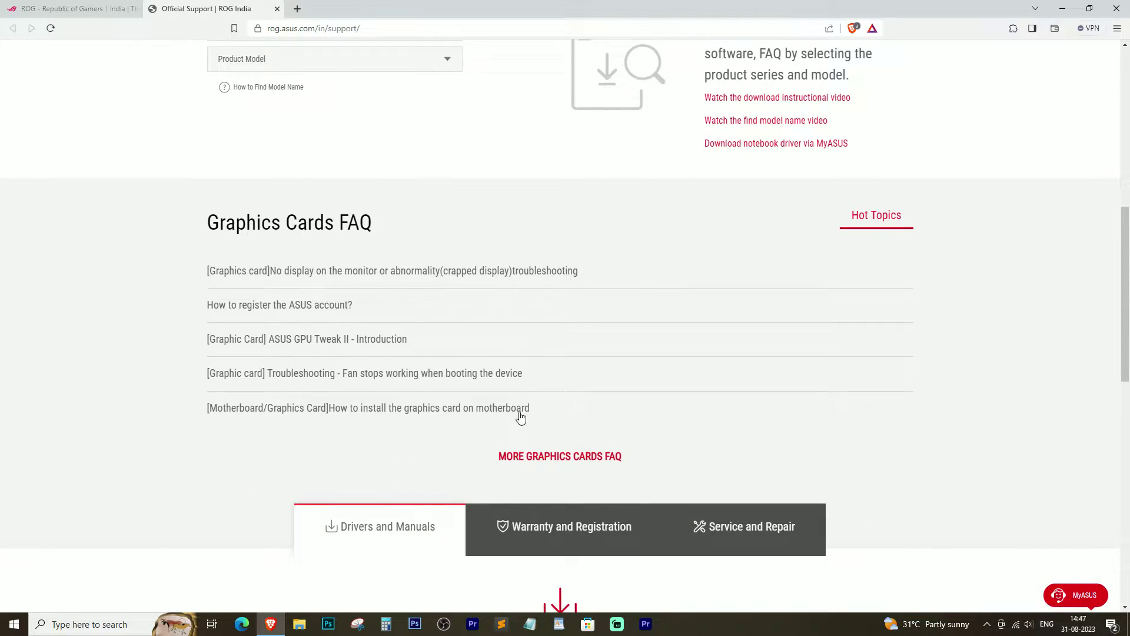
pyautogui.scroll(-3, 373, 424)
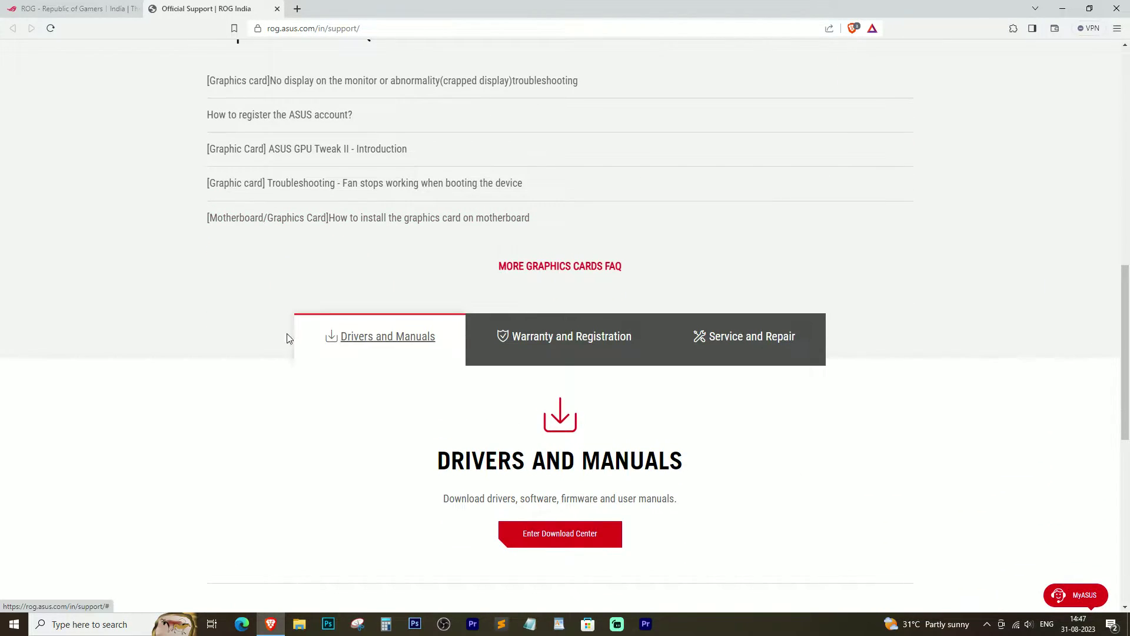
pyautogui.scroll(-1, 337, 323)
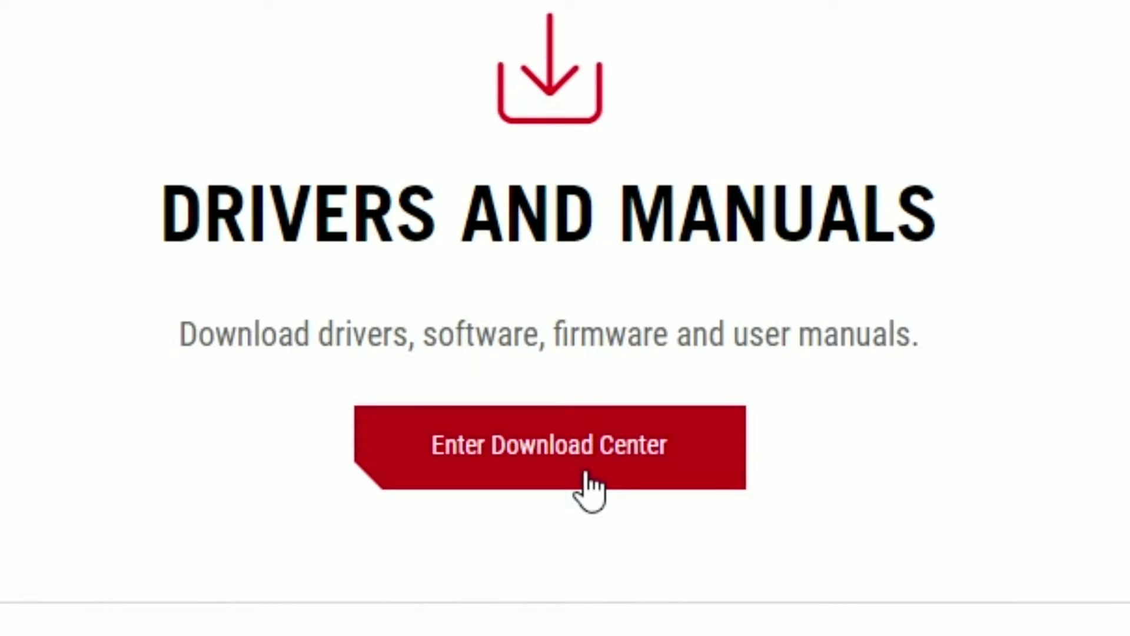
pyautogui.click(588, 476)
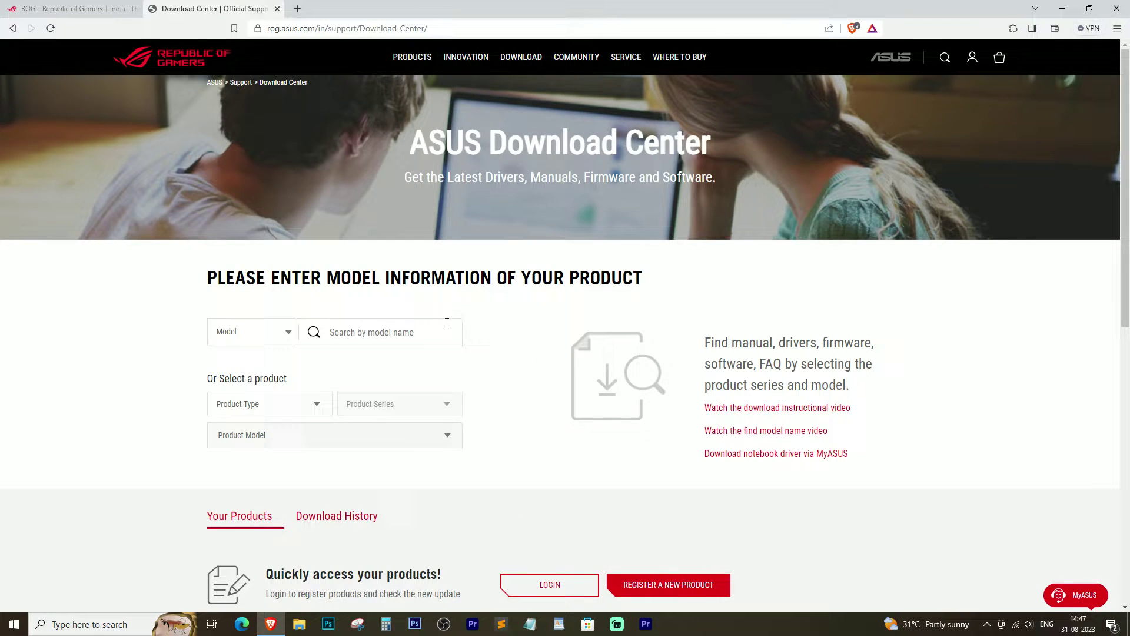
# Step: Search the model name 'rx 570' and select ROG-STRIX-RX570-O8G-GAMING from the suggestions
pyautogui.click(381, 336)
pyautogui.write('rx 57')
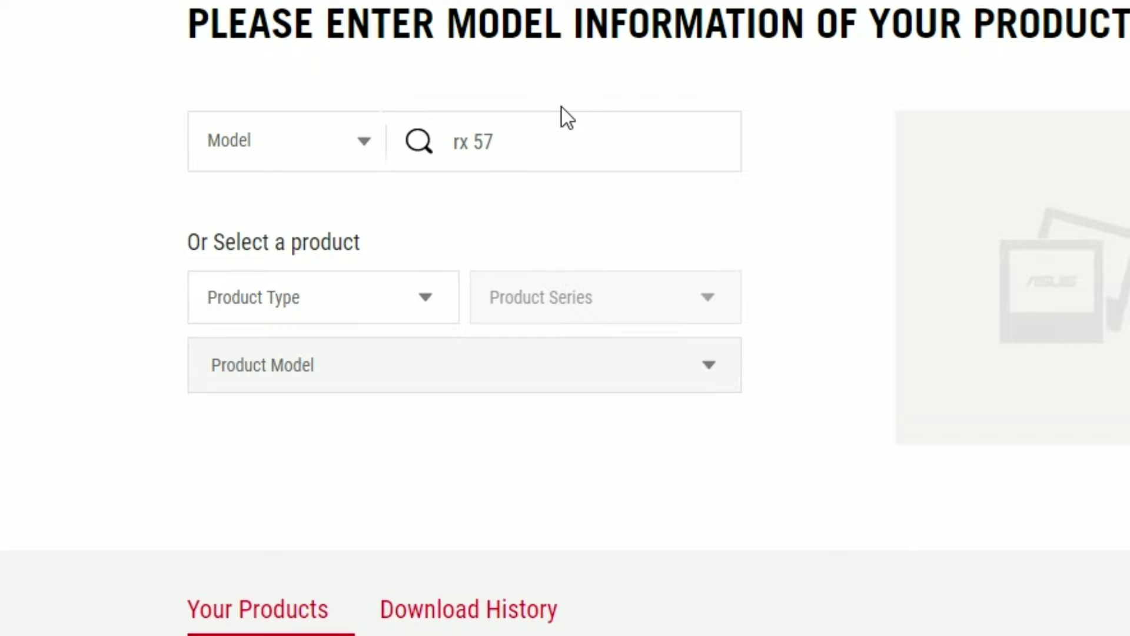
pyautogui.write('0')
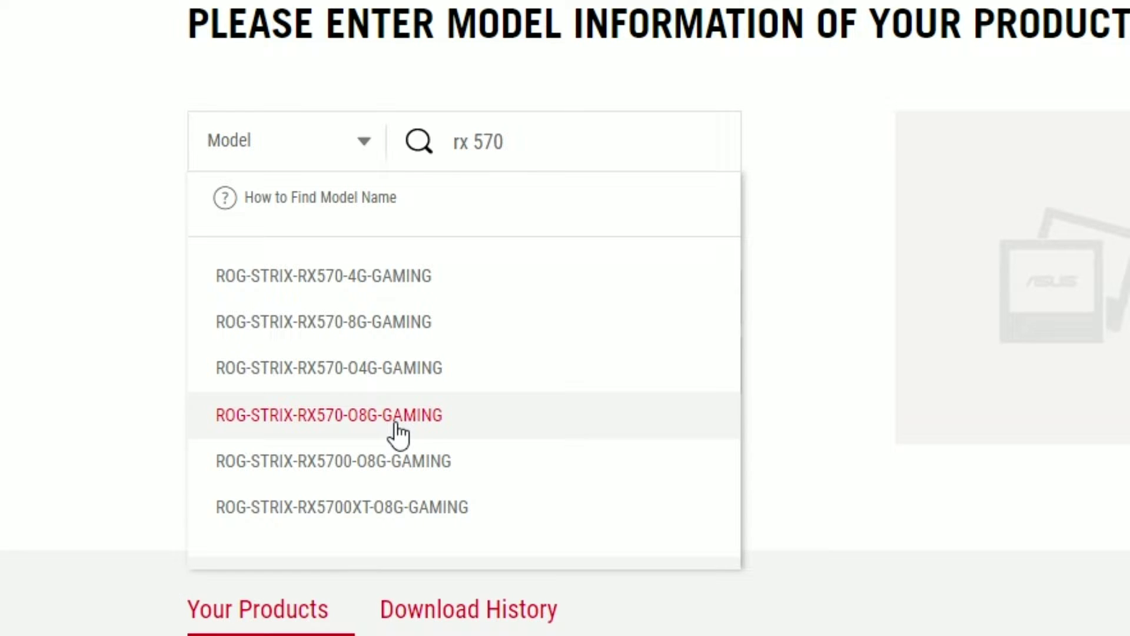
pyautogui.click(439, 84)
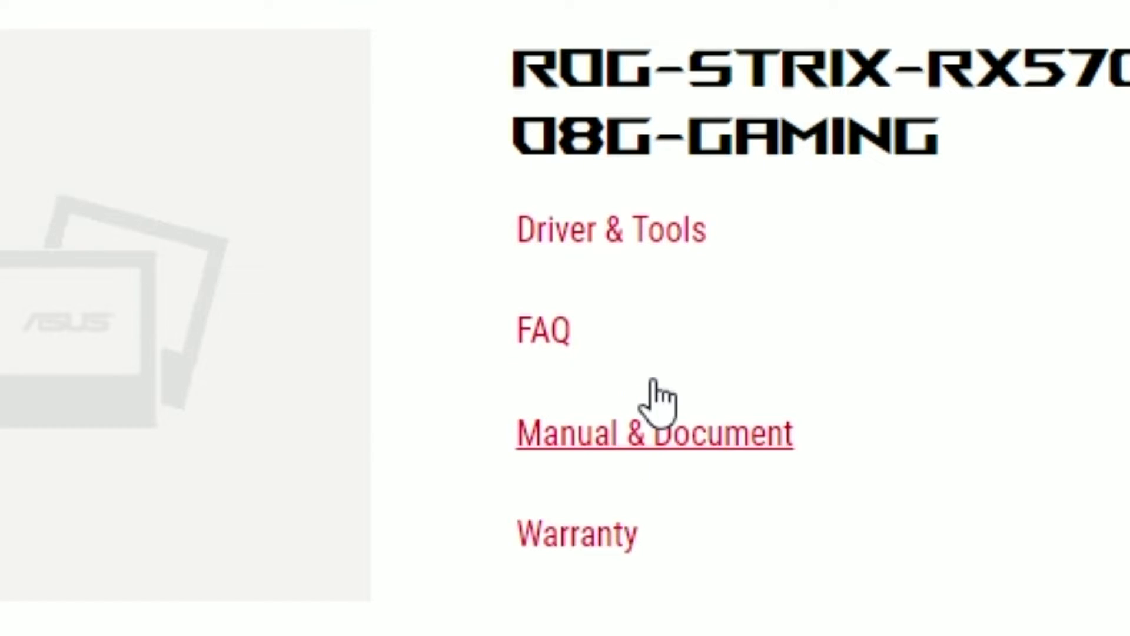
# Step: Open the card's Driver & Tools page with Windows 10 64-bit as the OS
pyautogui.click(641, 238)
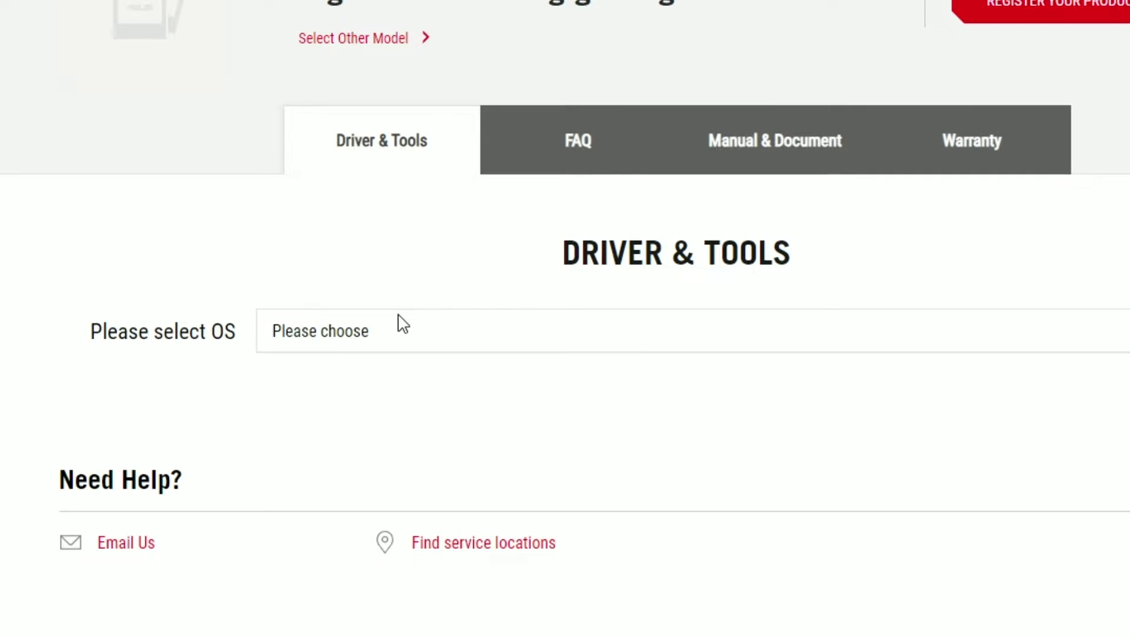
pyautogui.click(402, 324)
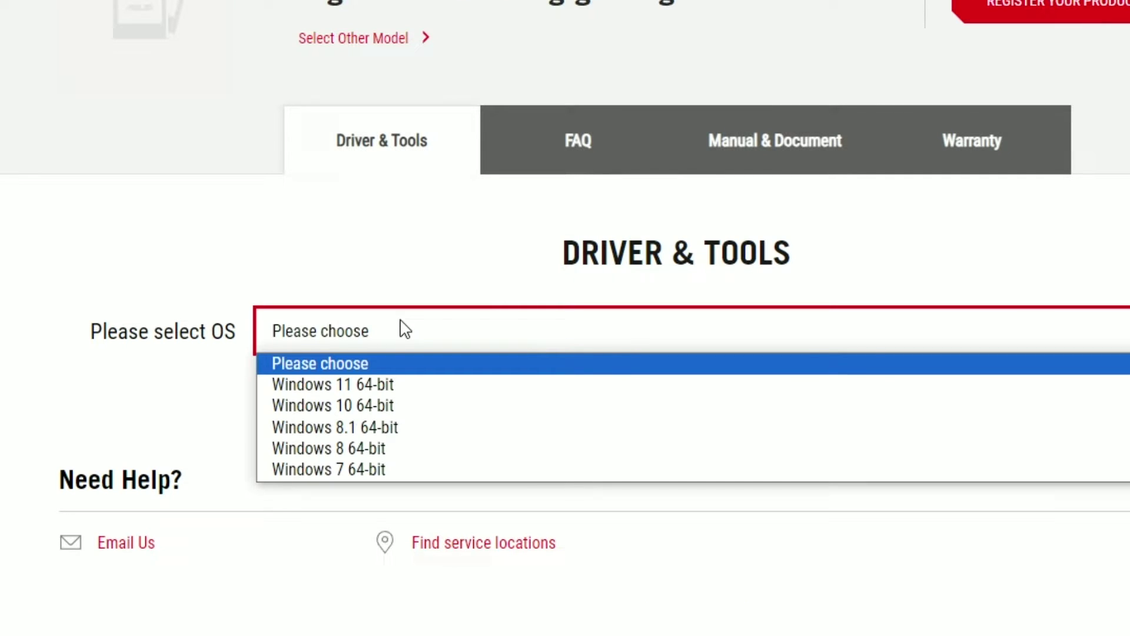
pyautogui.click(359, 405)
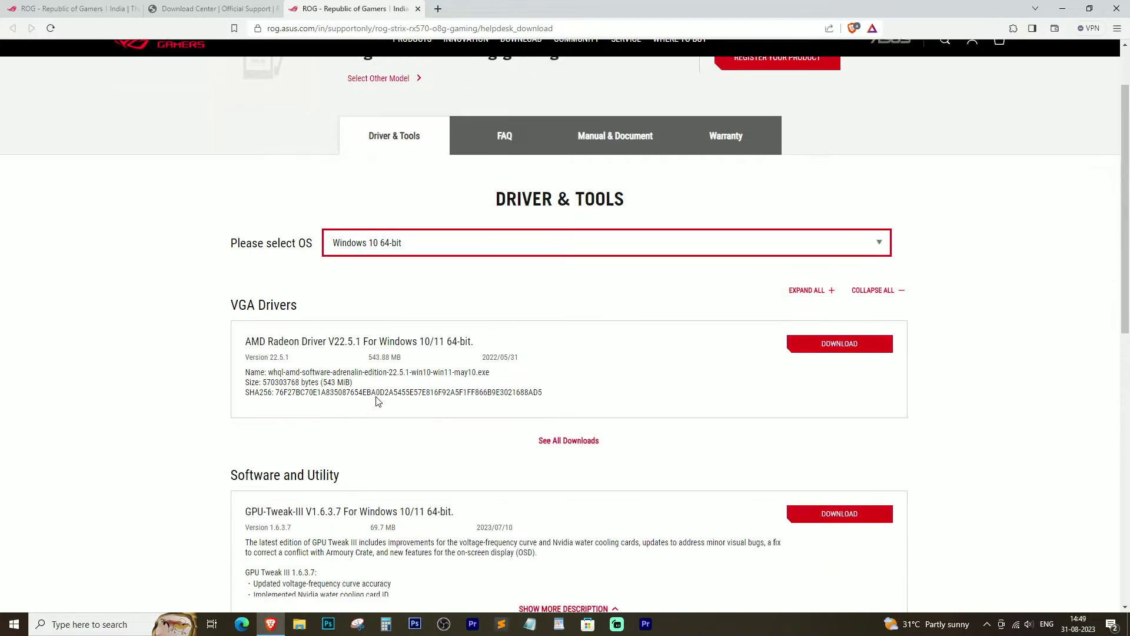
# Step: Show all Software and Utility downloads and highlight the AURA RGB Lighting Control ver0.0.6.7 title
pyautogui.scroll(-5, 377, 401)
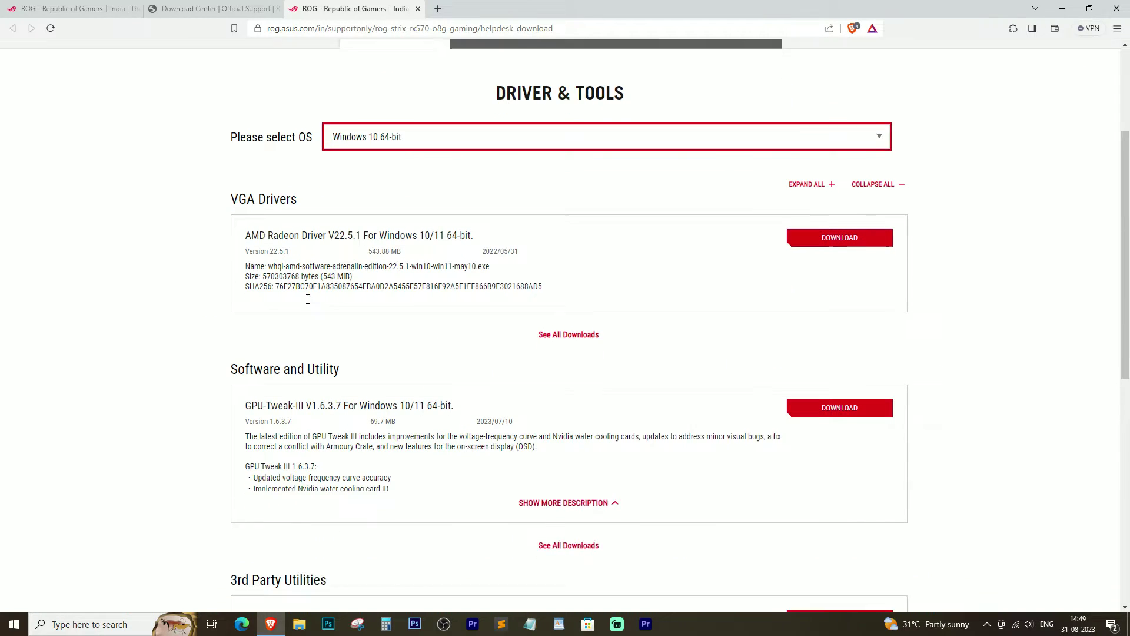
pyautogui.scroll(1, 630, 329)
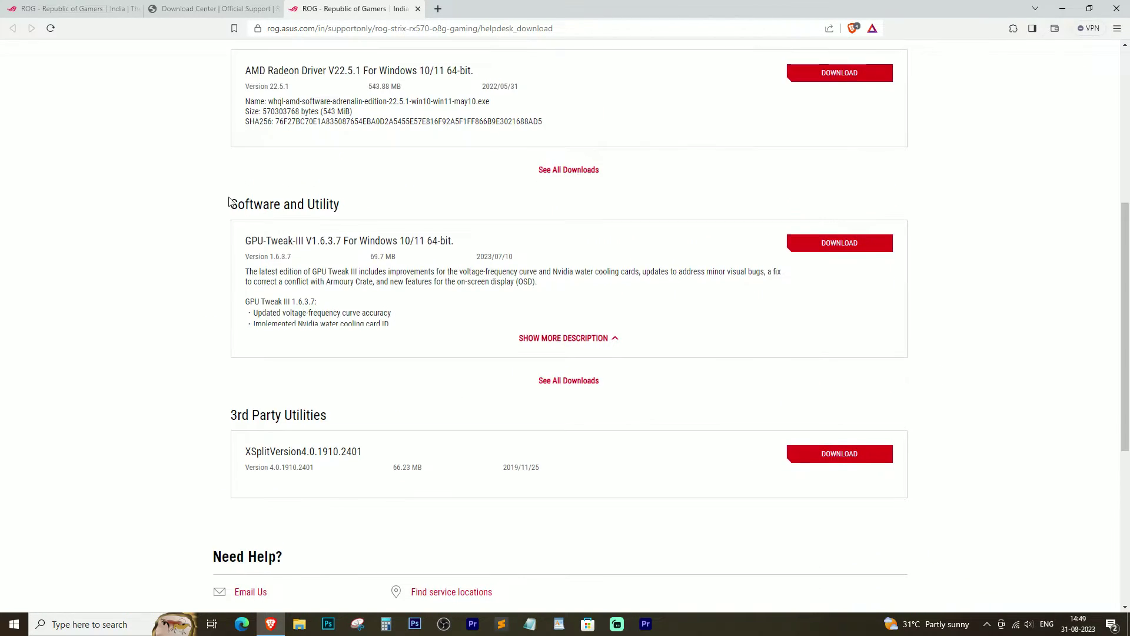
pyautogui.moveTo(375, 238); pyautogui.dragTo(335, 194)
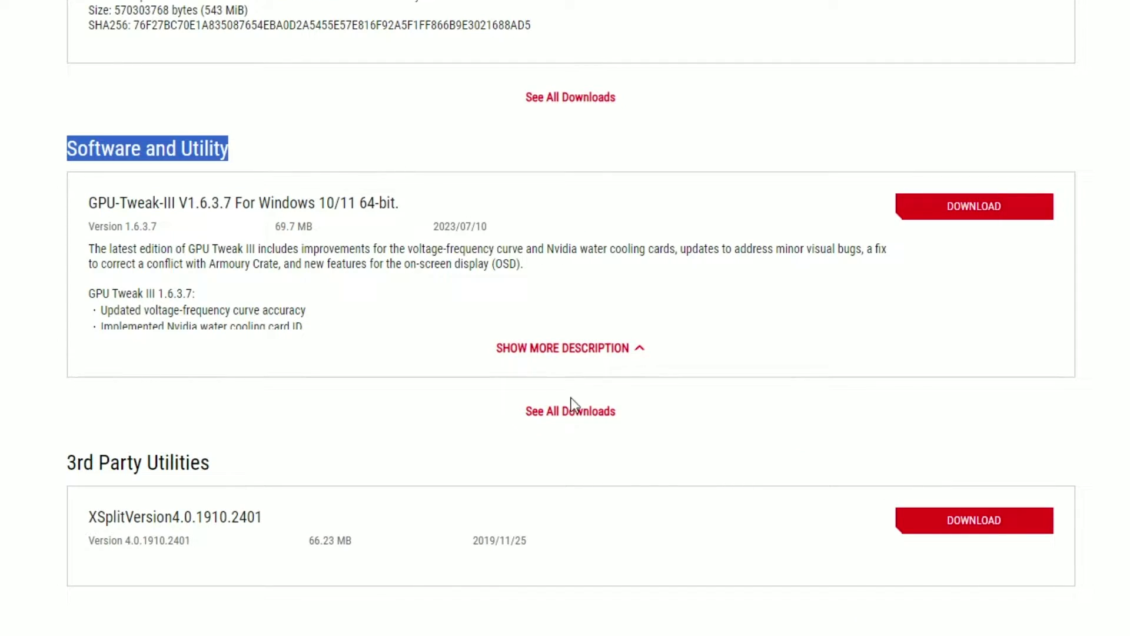
pyautogui.click(574, 405)
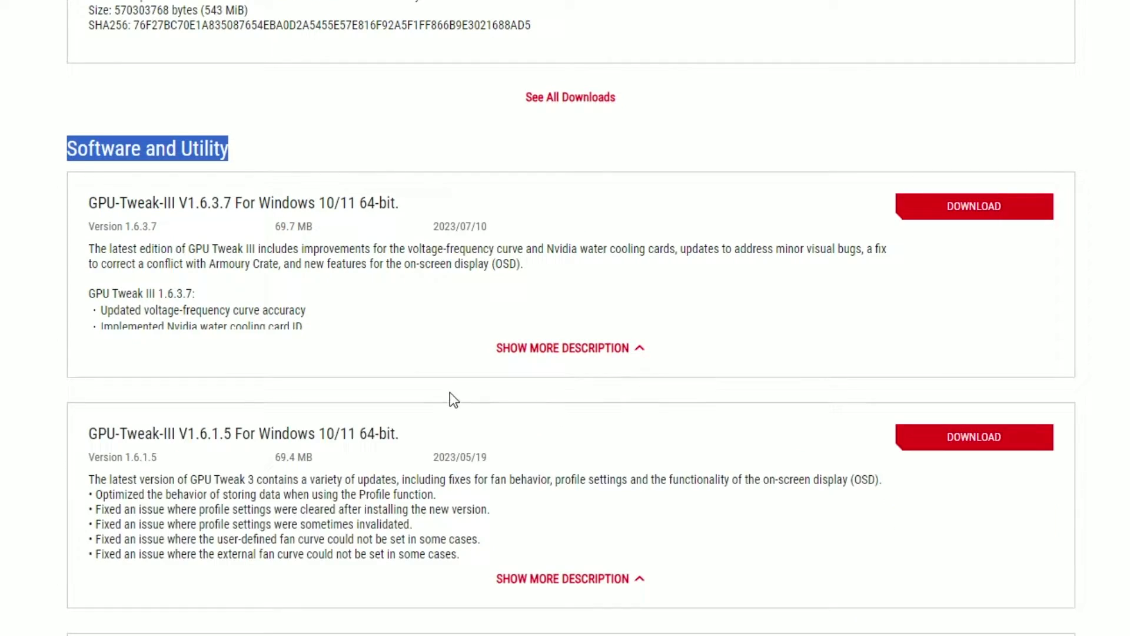
pyautogui.scroll(-15, 565, 353)
pyautogui.moveTo(72, 422); pyautogui.dragTo(225, 425)
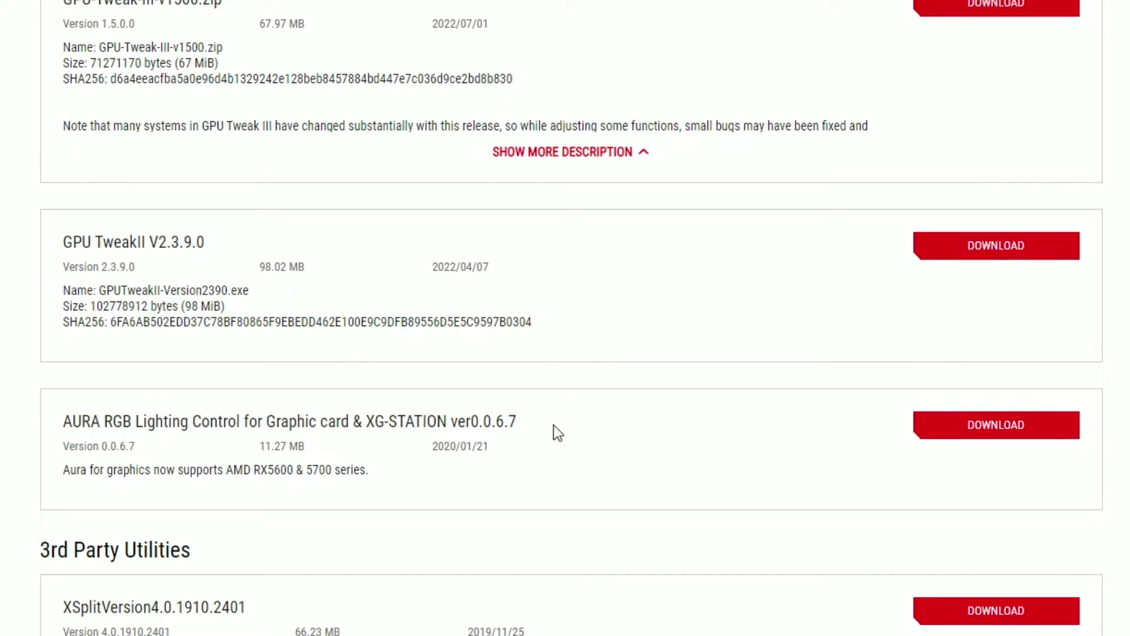
pyautogui.moveTo(60, 418); pyautogui.dragTo(541, 407)
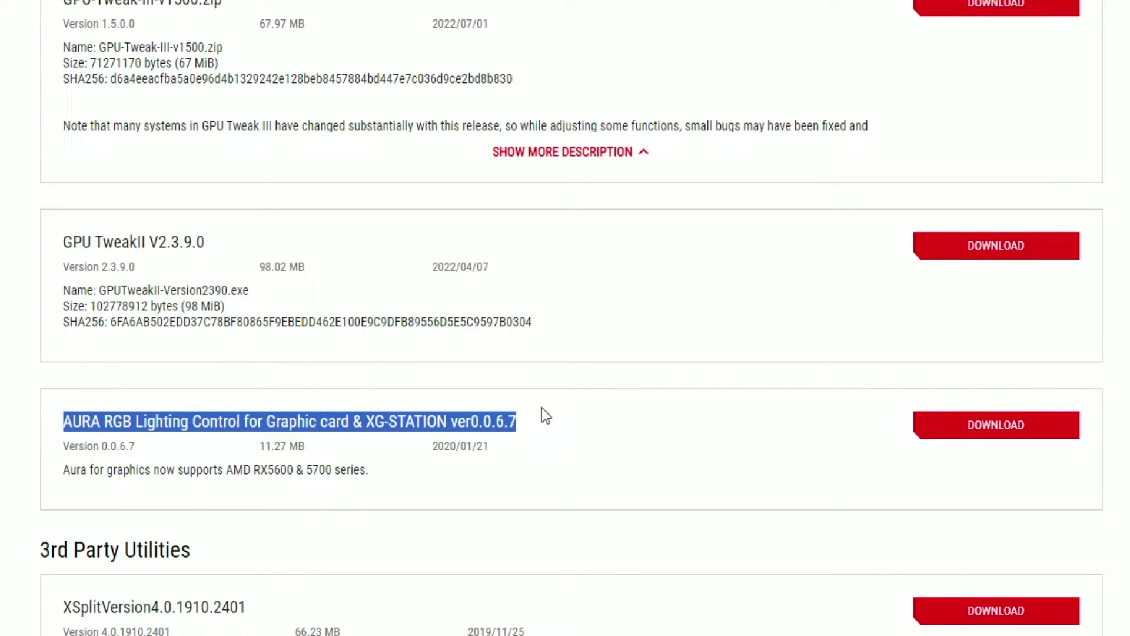
# Step: Download the AURA RGB Lighting Control zip and open it in WinRAR, dismissing the licence reminder
pyautogui.click(984, 423)
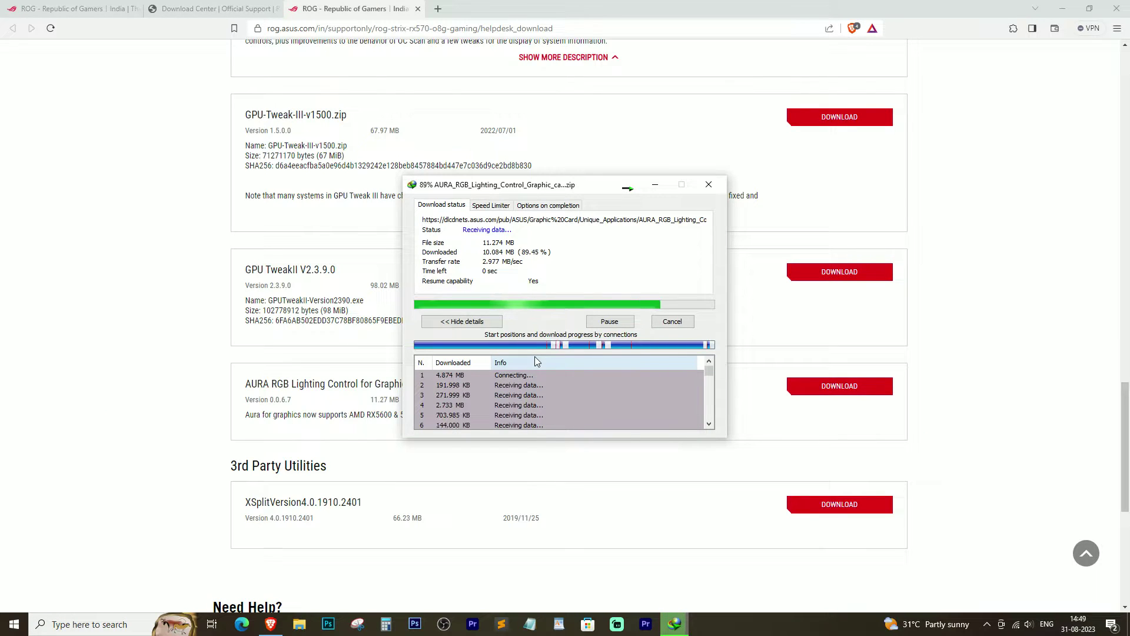
pyautogui.click(979, 489)
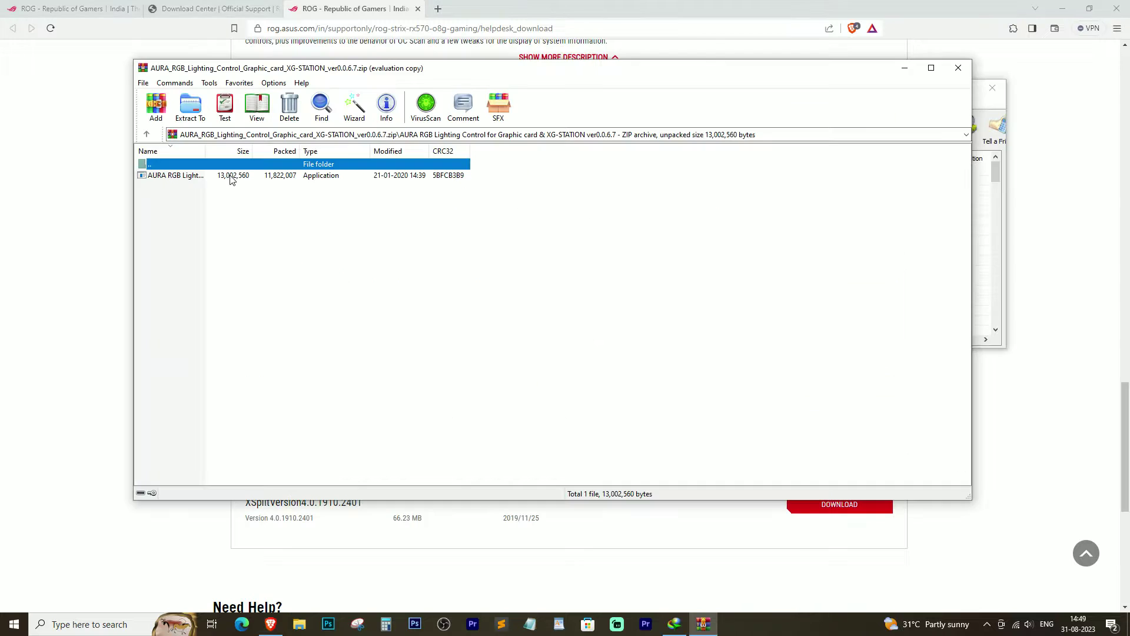
pyautogui.click(644, 237)
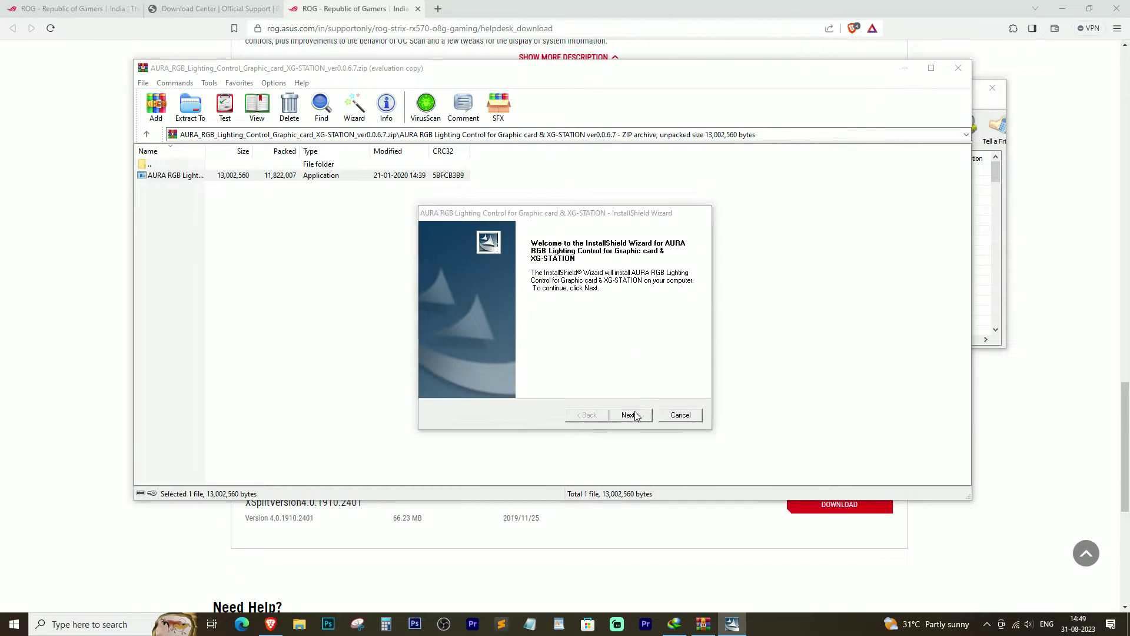
# Step: Install AURA RGB Lighting Control through Next, Install and Finish, closing the archive window
pyautogui.click(632, 412)
pyautogui.click(638, 415)
pyautogui.click(958, 67)
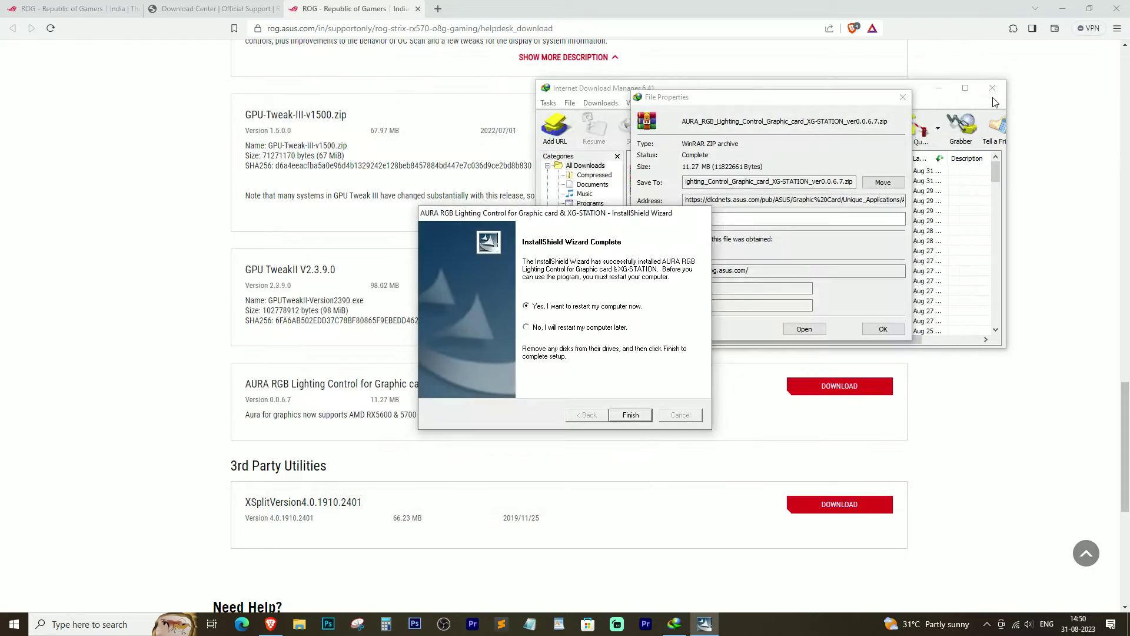
pyautogui.click(630, 415)
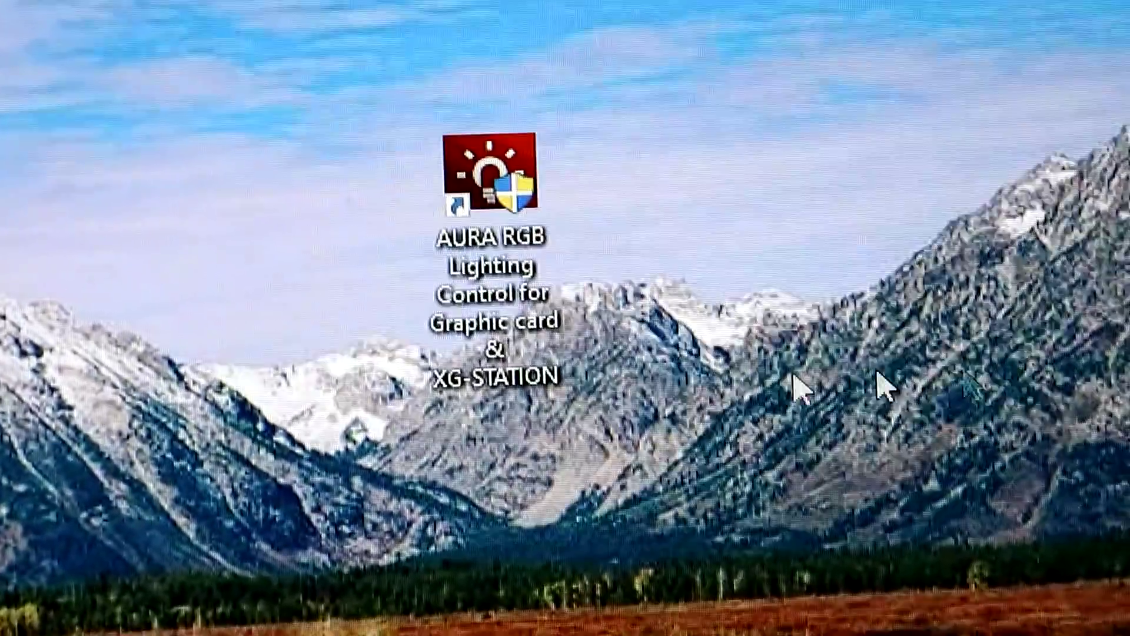
# Step: Move the AURA RGB desktop shortcut, launch it, and approve the UAC prompt
pyautogui.moveTo(732, 365); pyautogui.dragTo(423, 112)
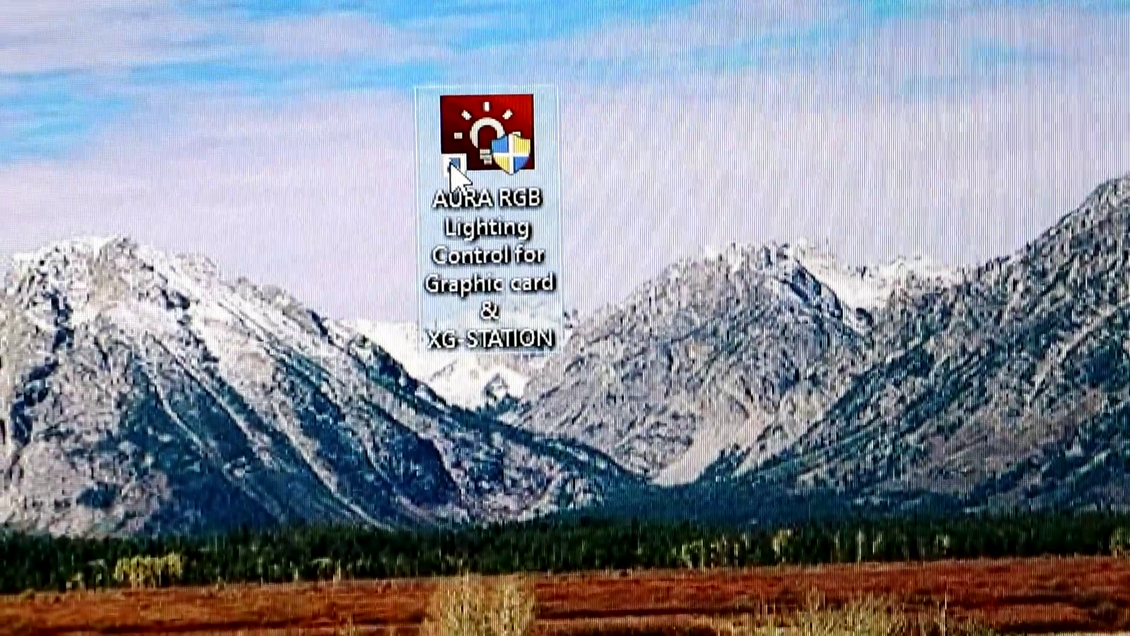
pyautogui.doubleClick(423, 166)
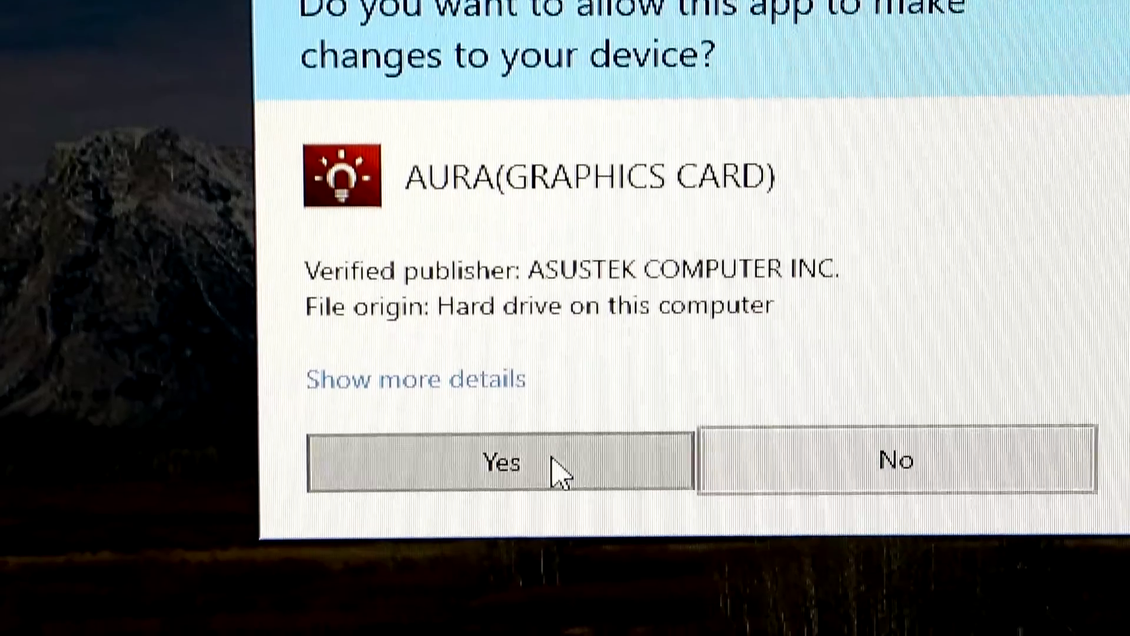
pyautogui.click(553, 462)
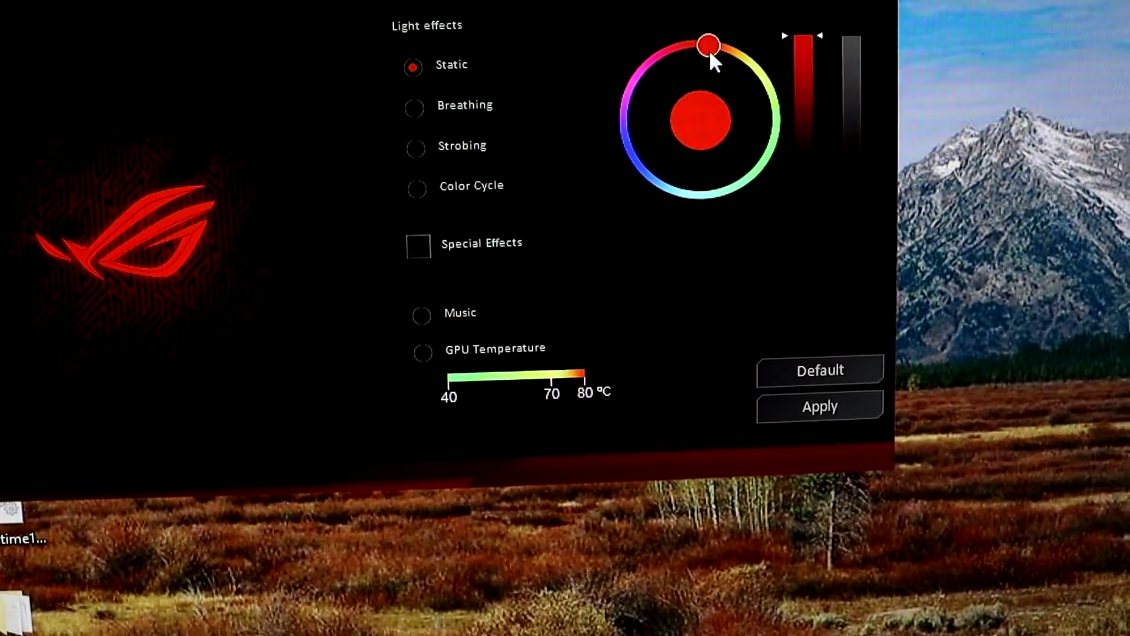
# Step: Recolour the GPU lighting from red to yellow-green, apply it, and choose the Color Cycle effect
pyautogui.moveTo(709, 49); pyautogui.dragTo(769, 83)
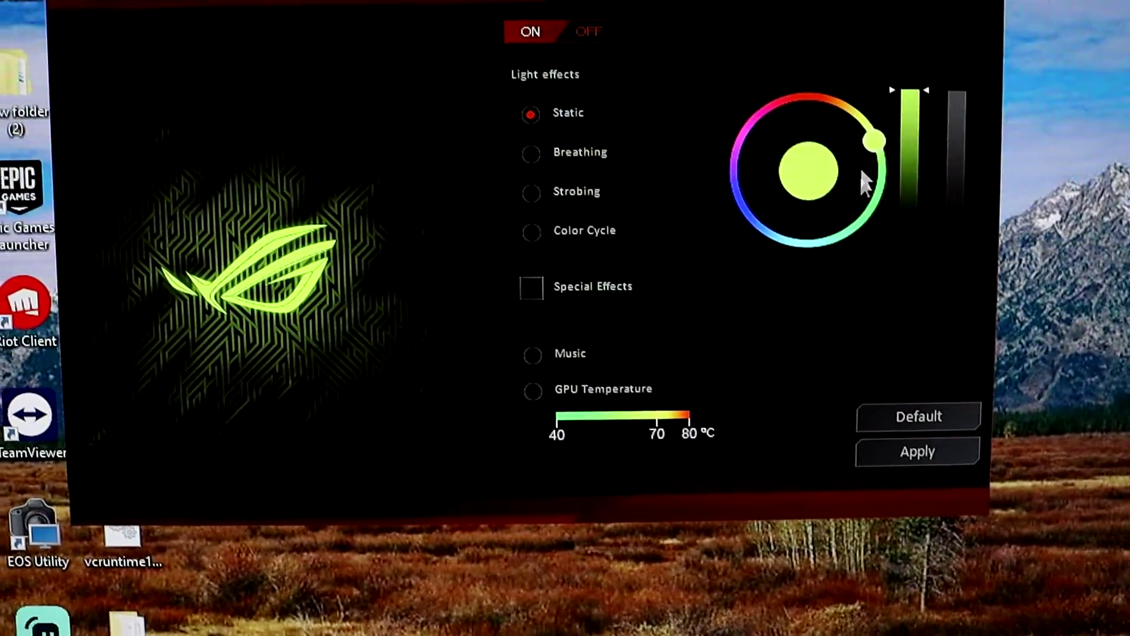
pyautogui.click(917, 452)
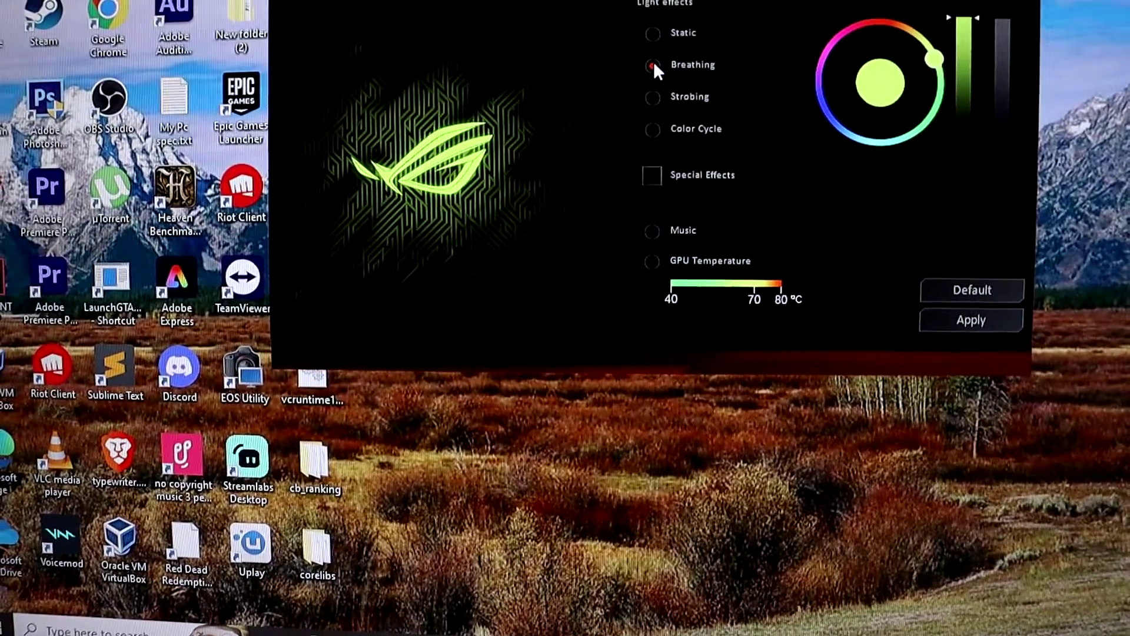
pyautogui.click(642, 55)
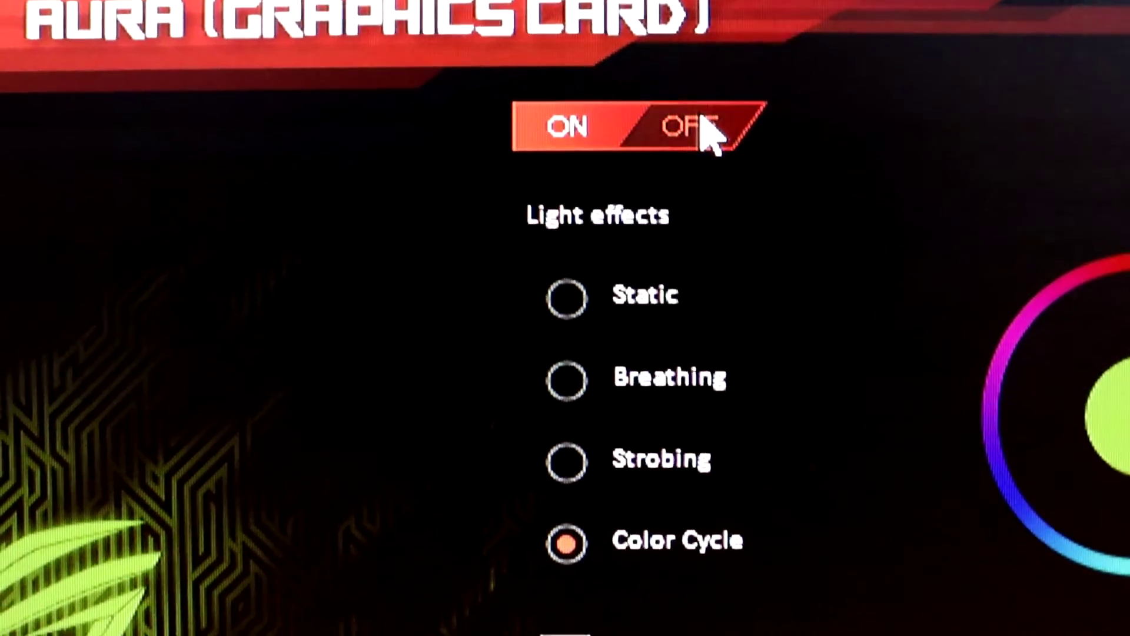
# Step: Toggle the GPU lighting OFF, briefly back ON, then OFF again
pyautogui.click(624, 200)
pyautogui.click(589, 125)
pyautogui.click(710, 127)
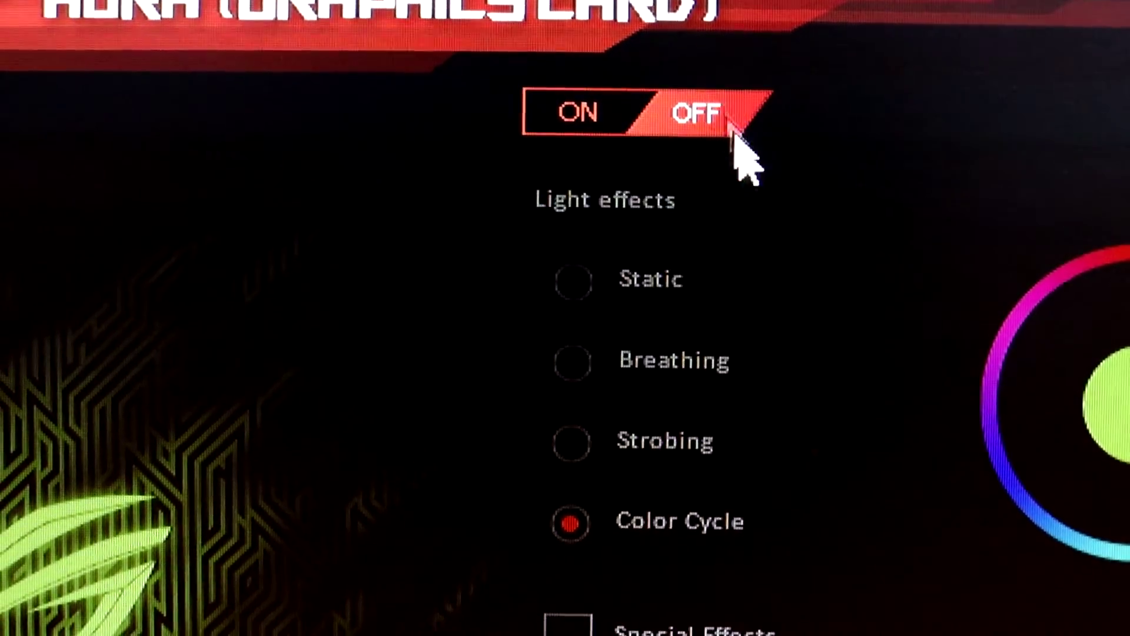